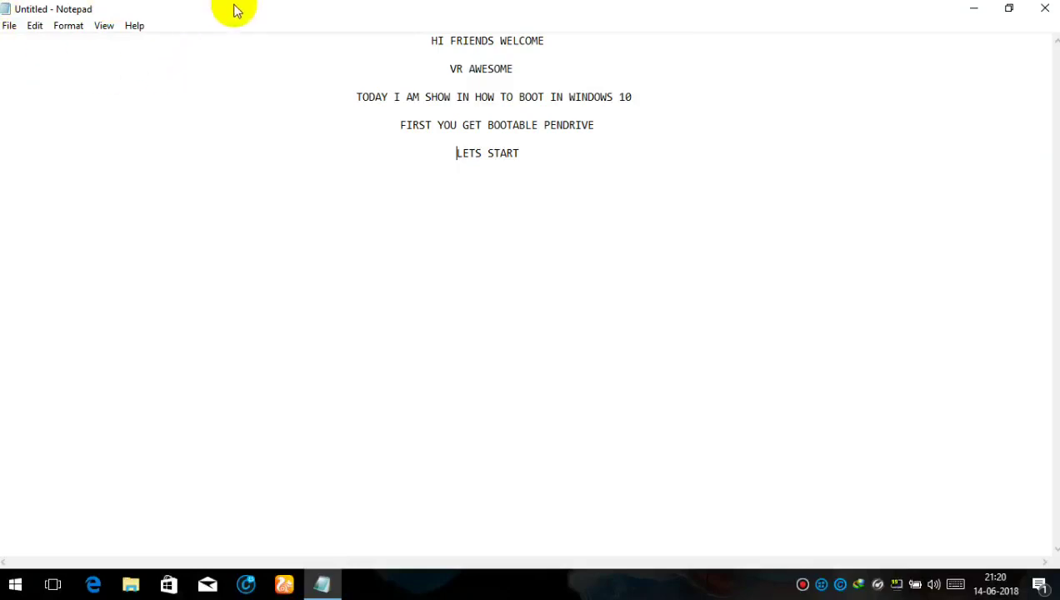
Step: Append "IMPORTANT" to the STEP 1 line and add the line "STEP 2 : GO TO YUMI" below it
click(410, 71)
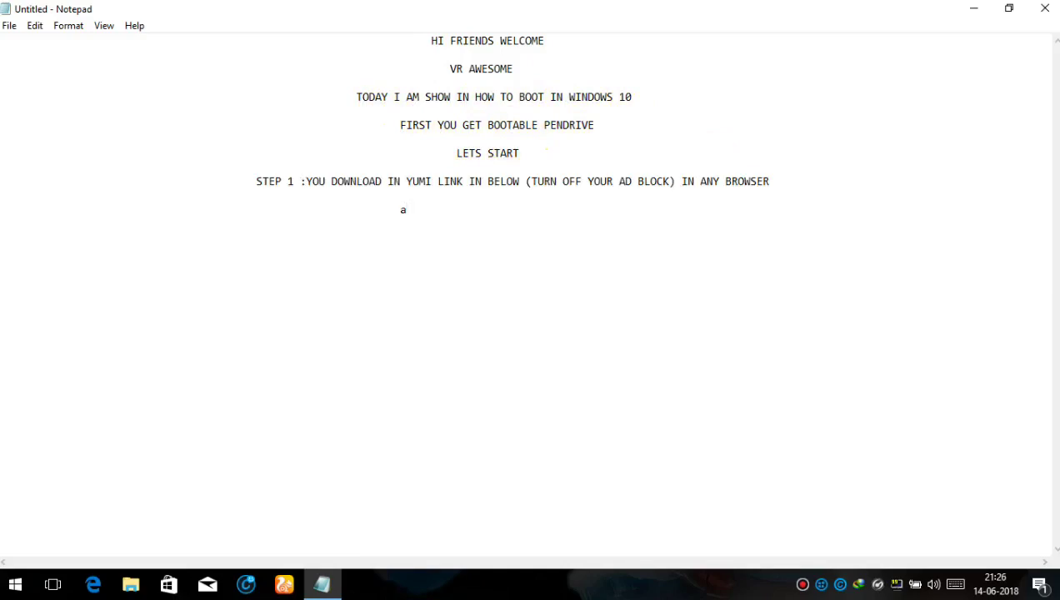
key(BackSpace)
text(IMPORTANT)
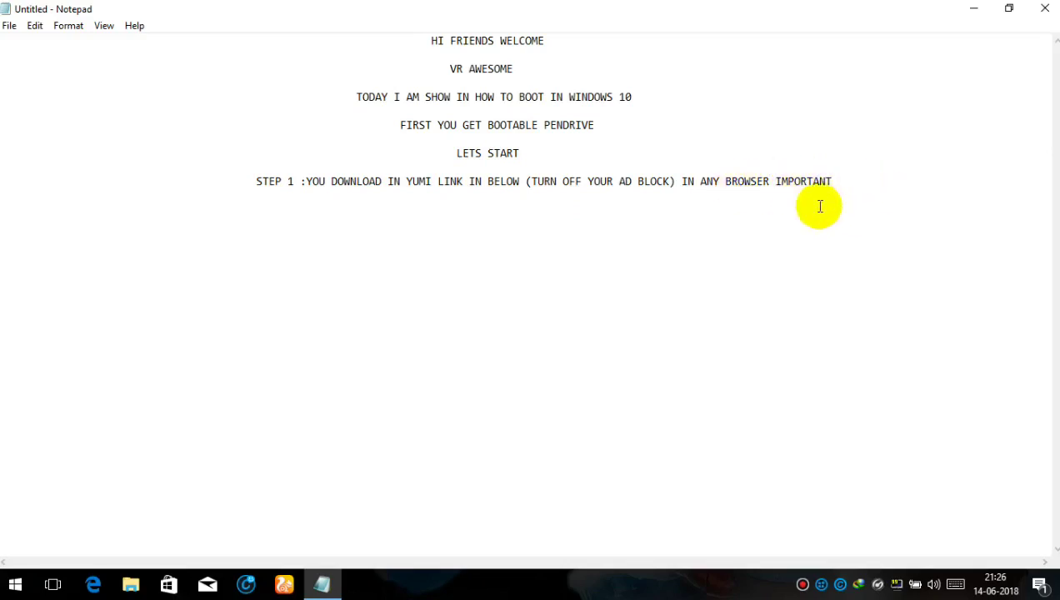
drag(776, 182, 769, 231)
click(770, 232)
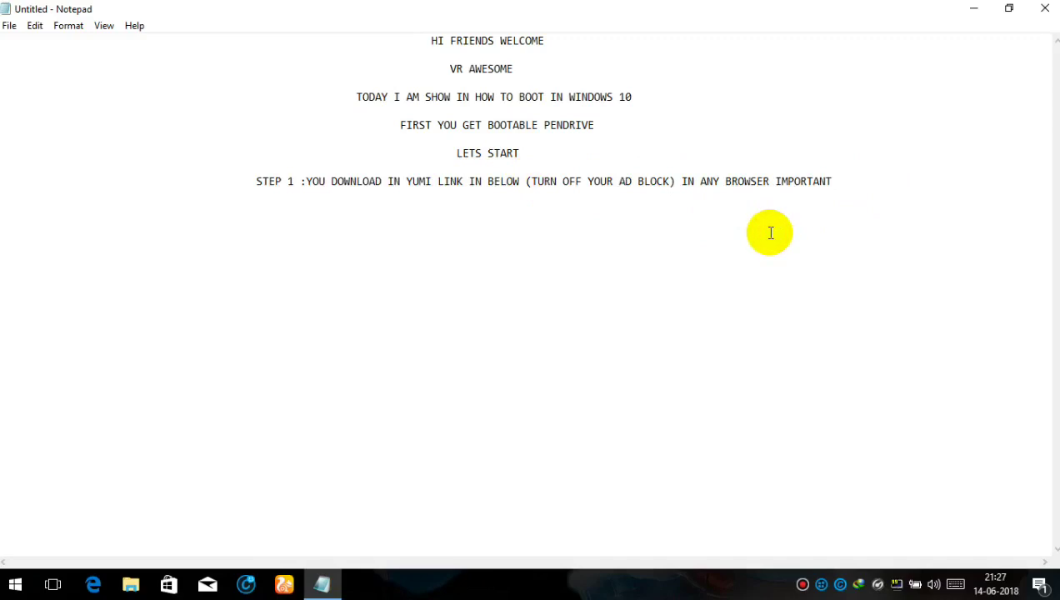
text(STEP 2 : GO TO YUMIa)
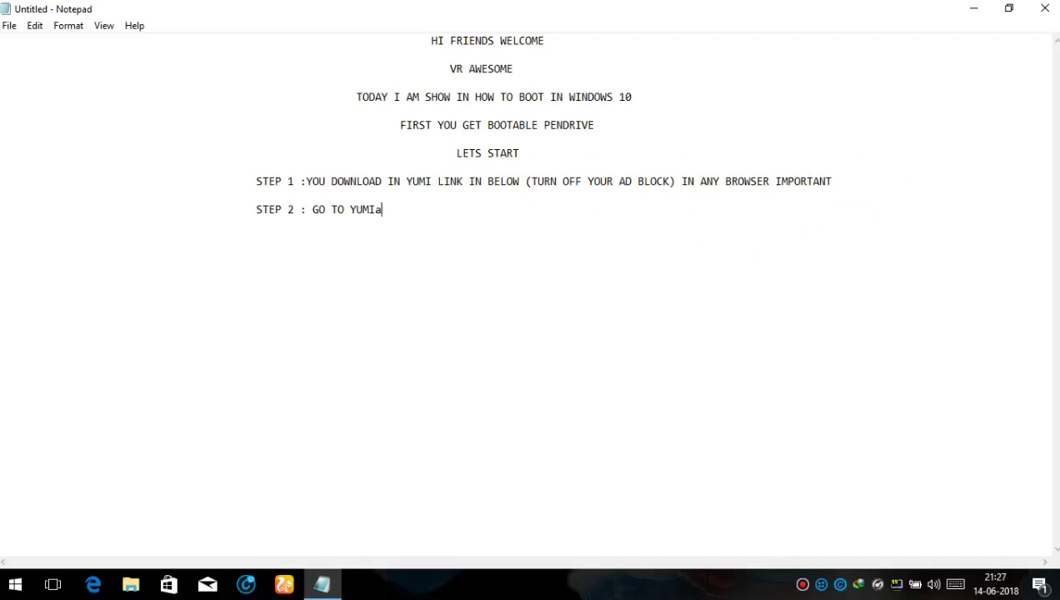
click(669, 201)
Step: Run YUMI-2.0.4.4 from the desktop as administrator and open its drive selection page
key(super+d)
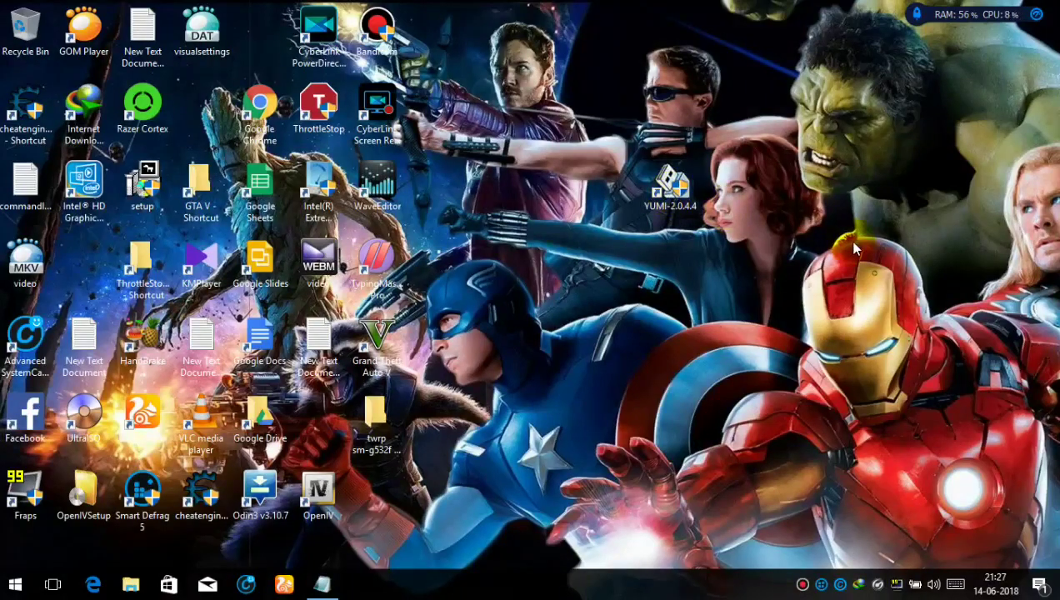
click(662, 177)
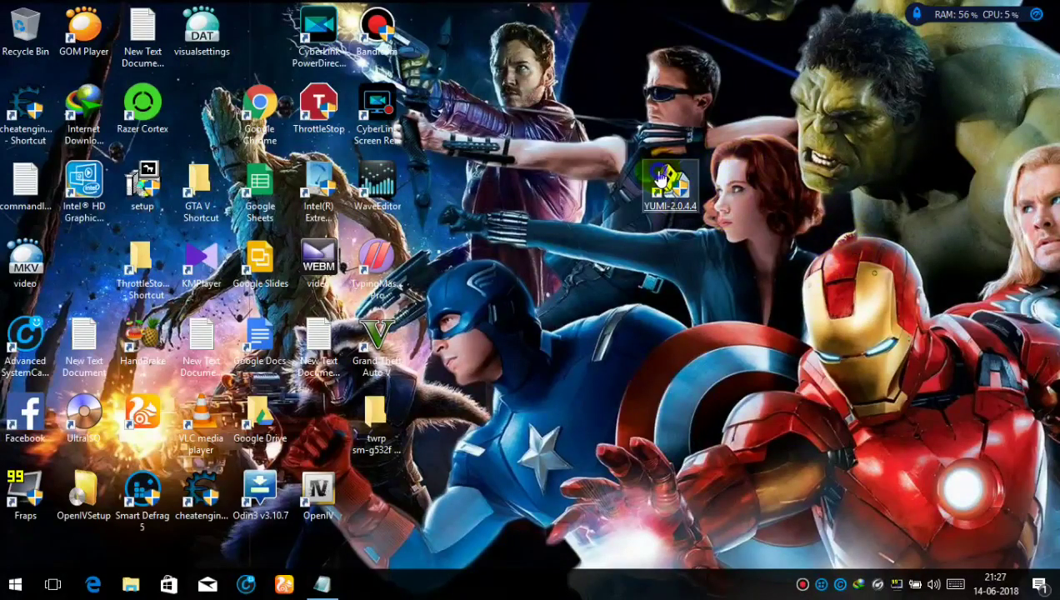
right_click(660, 176)
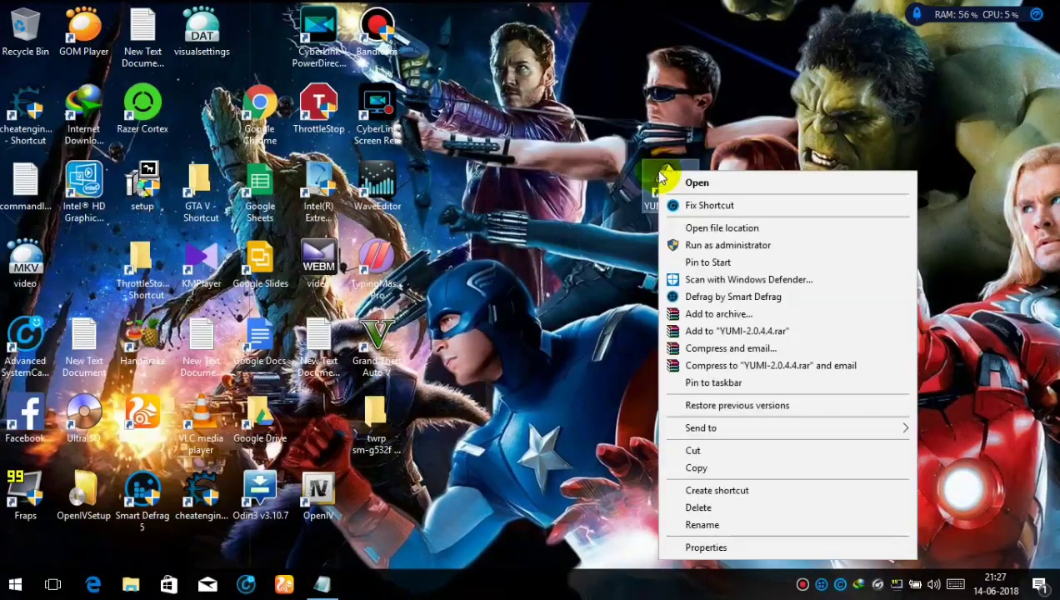
click(722, 249)
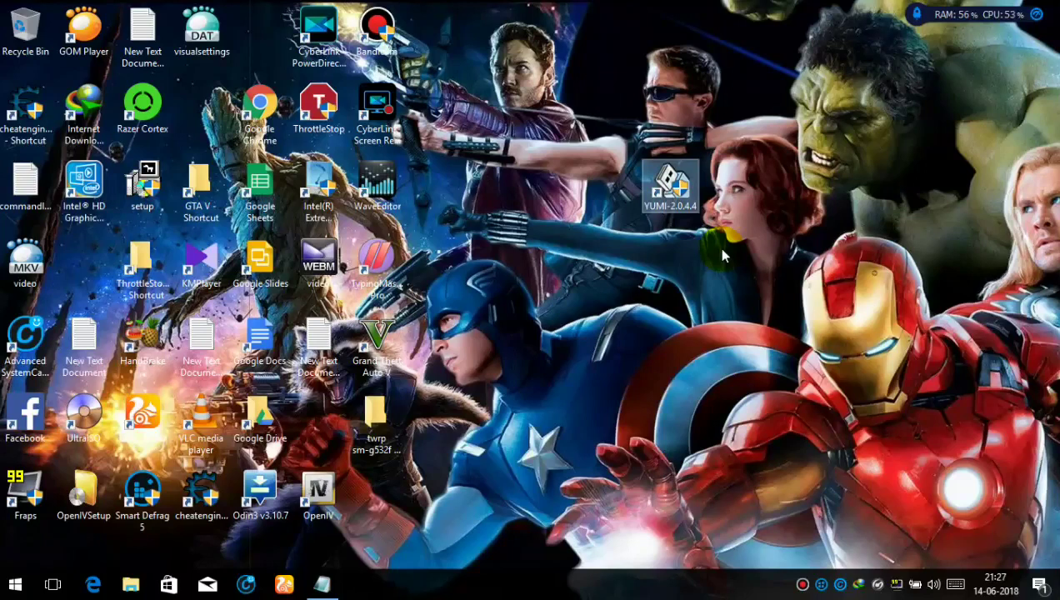
click(649, 193)
click(472, 406)
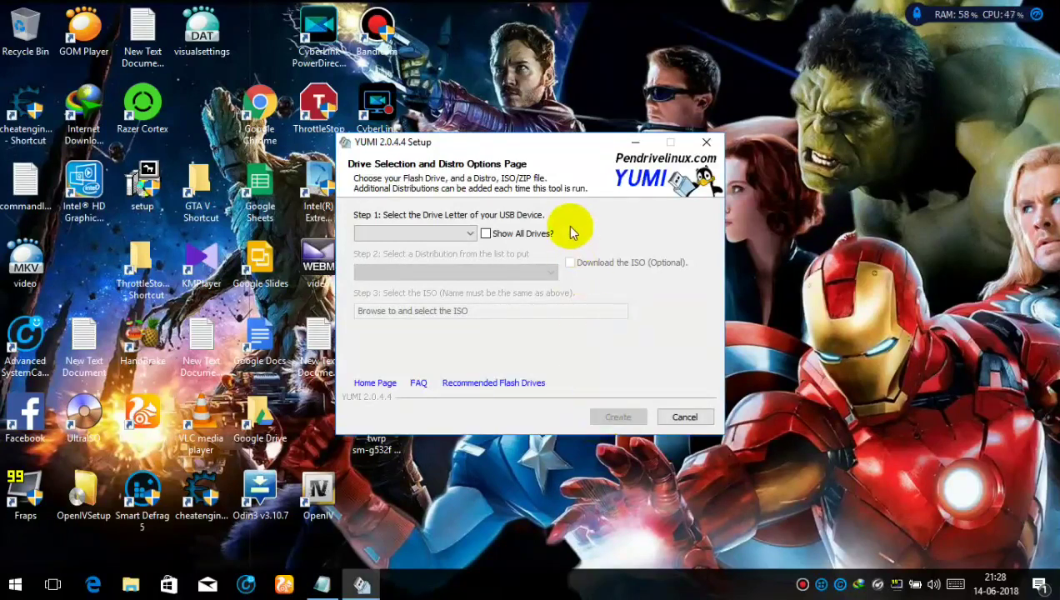
drag(537, 143, 634, 48)
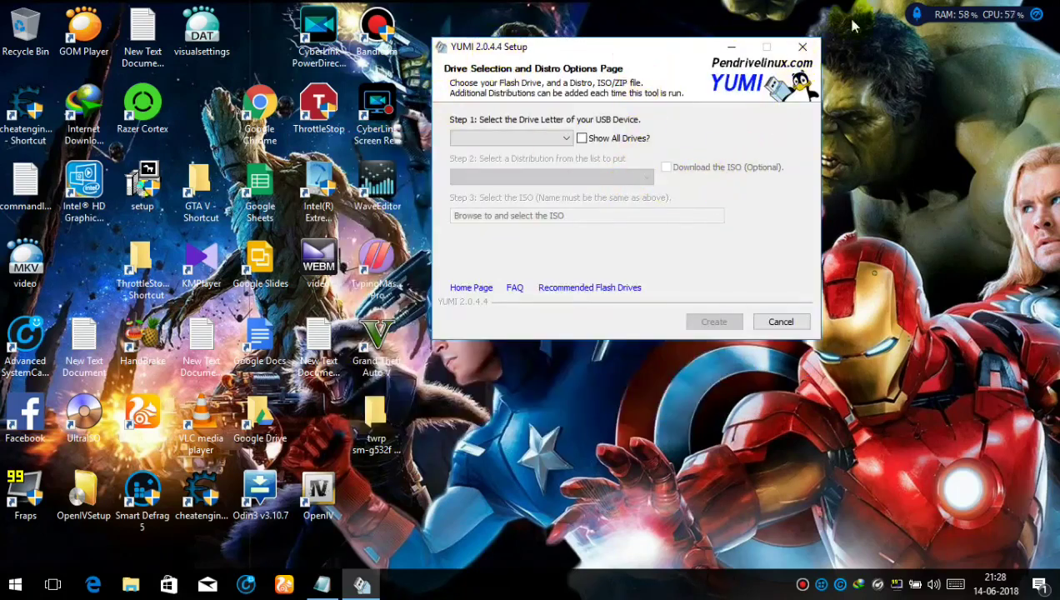
click(658, 219)
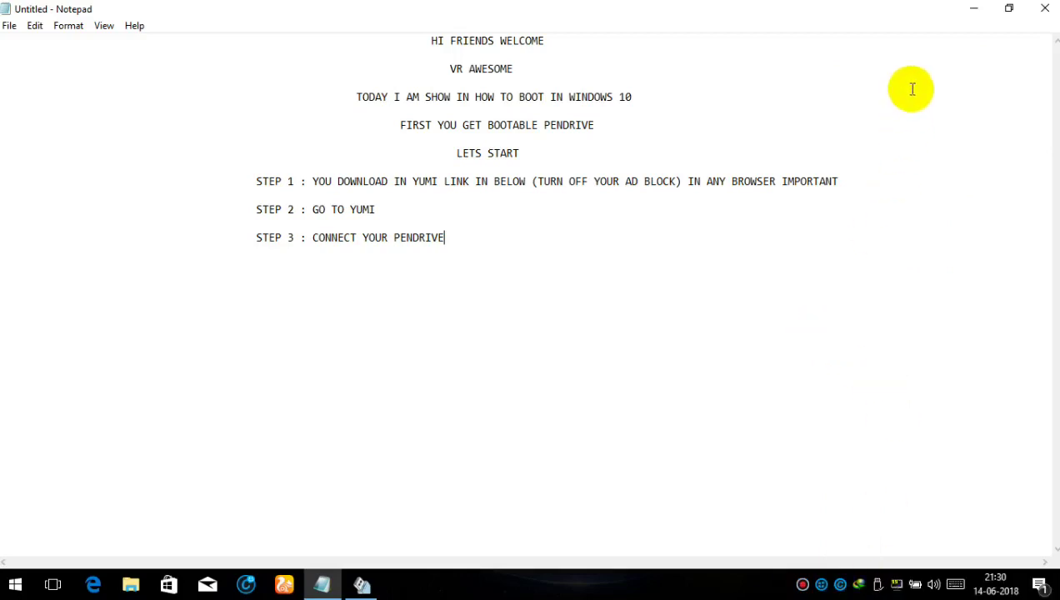
Step: Minimize the notes, close the YUMI setup window and launch YUMI-2.0.4.4 again from the desktop
click(972, 10)
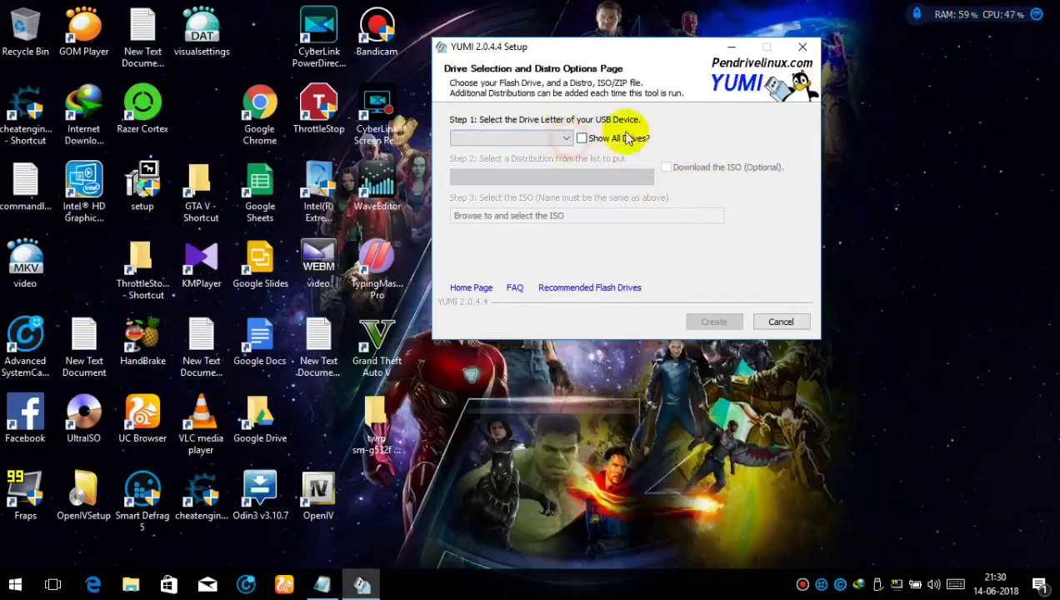
click(802, 48)
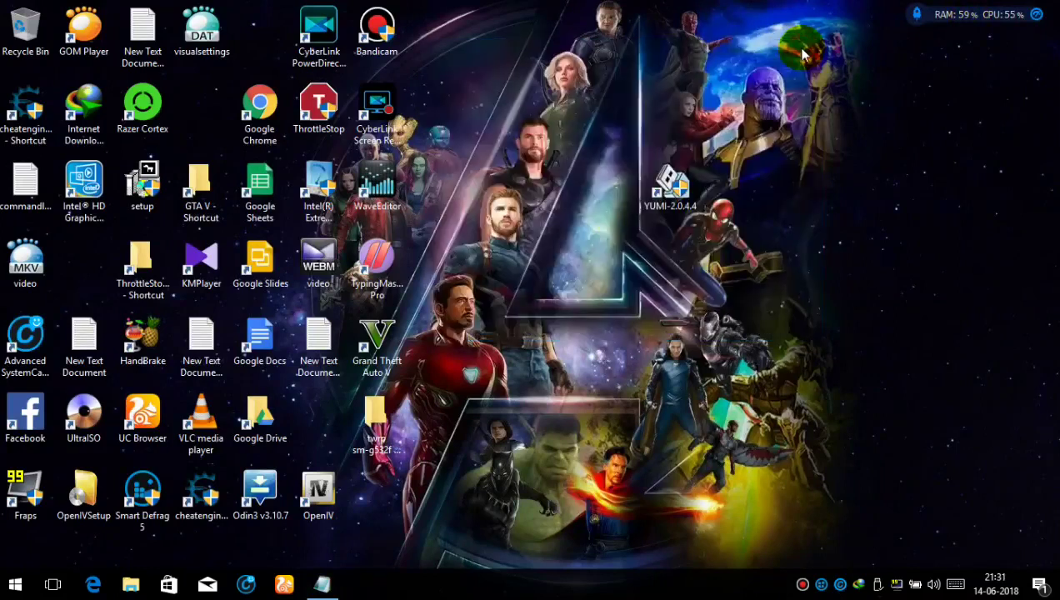
click(667, 204)
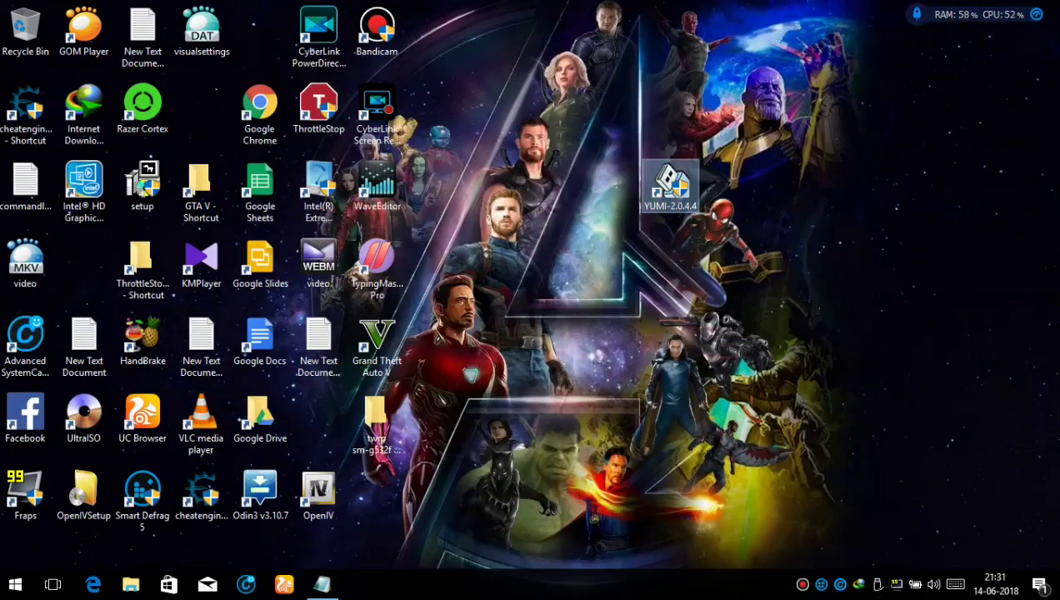
click(461, 399)
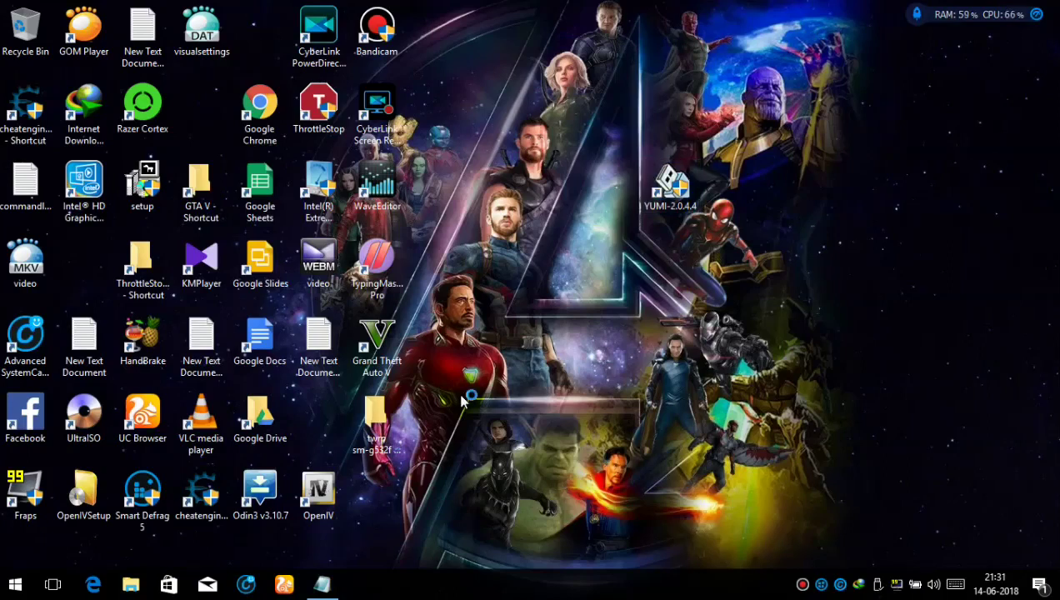
click(462, 399)
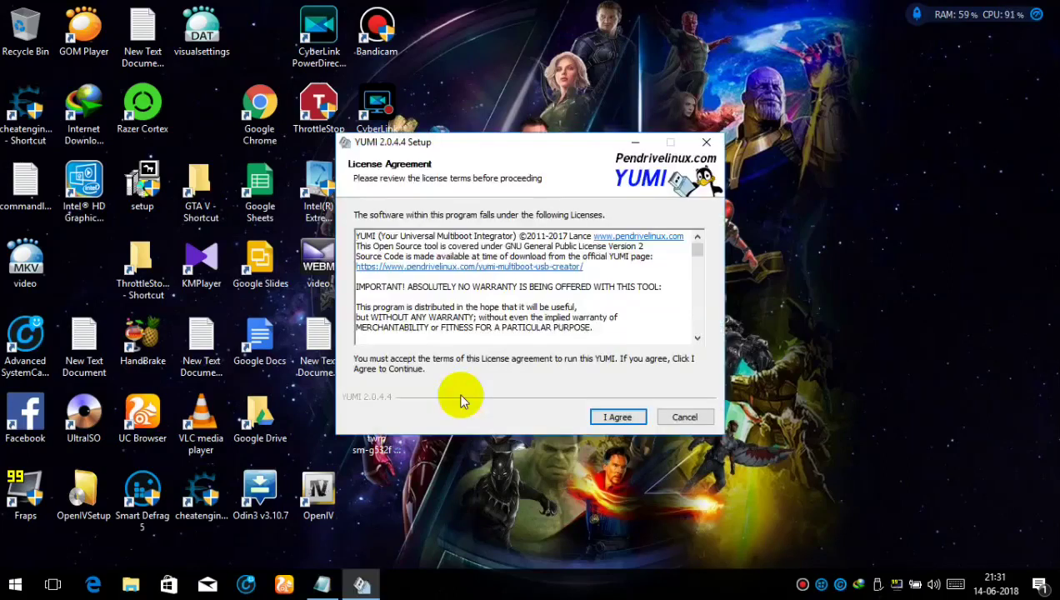
Step: Accept the YUMI license agreement and select the G: MULTIBOOT drive as the USB device
click(617, 419)
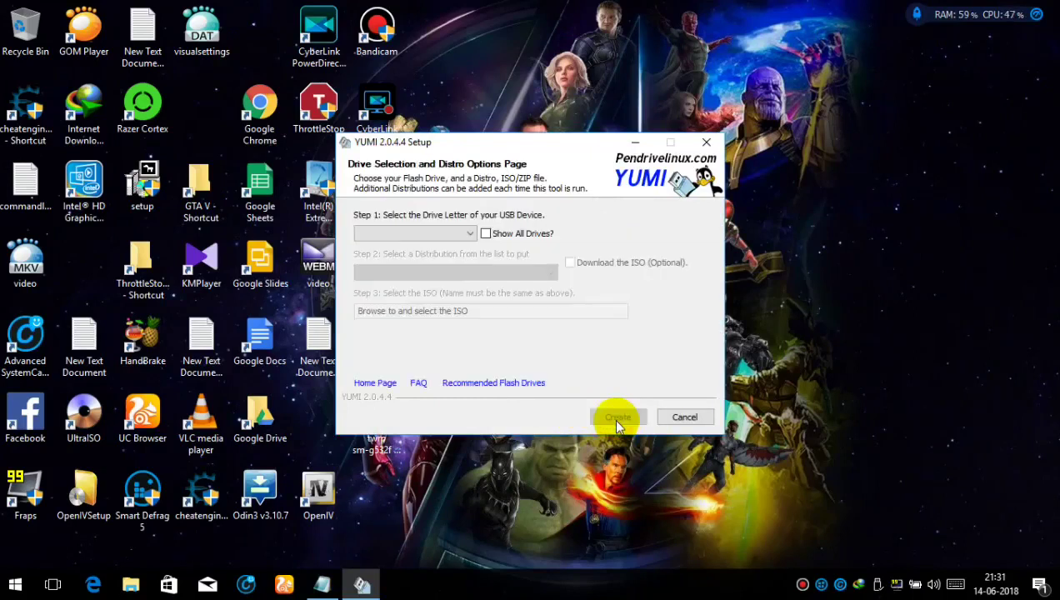
click(405, 233)
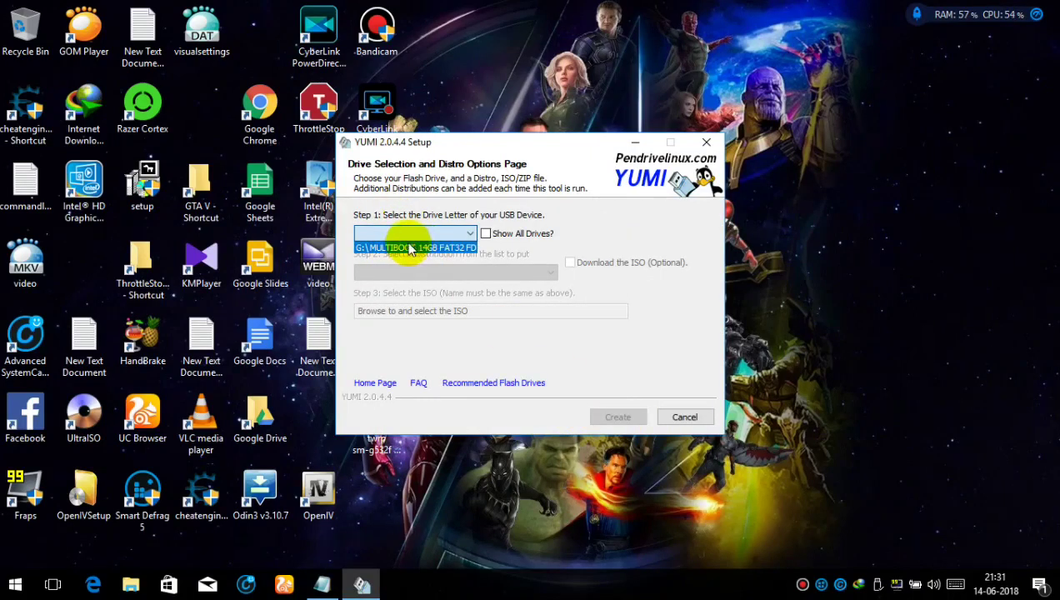
click(407, 247)
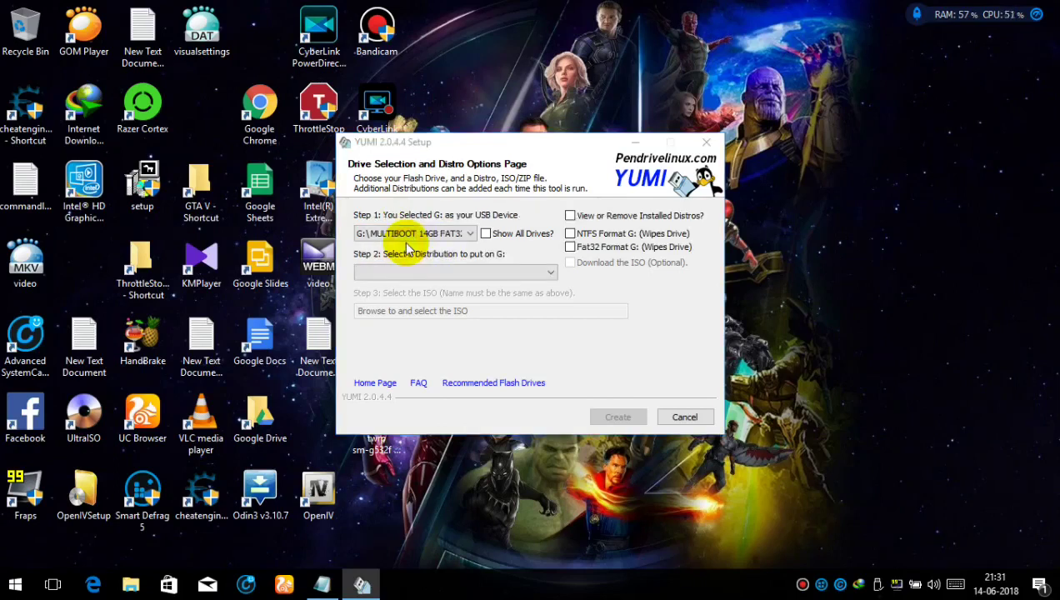
Step: Quick-format the MULTIBOOT (G:) pendrive as FAT32 in File Explorer, and close the Explorer window
key(super+e)
click(407, 247)
click(283, 287)
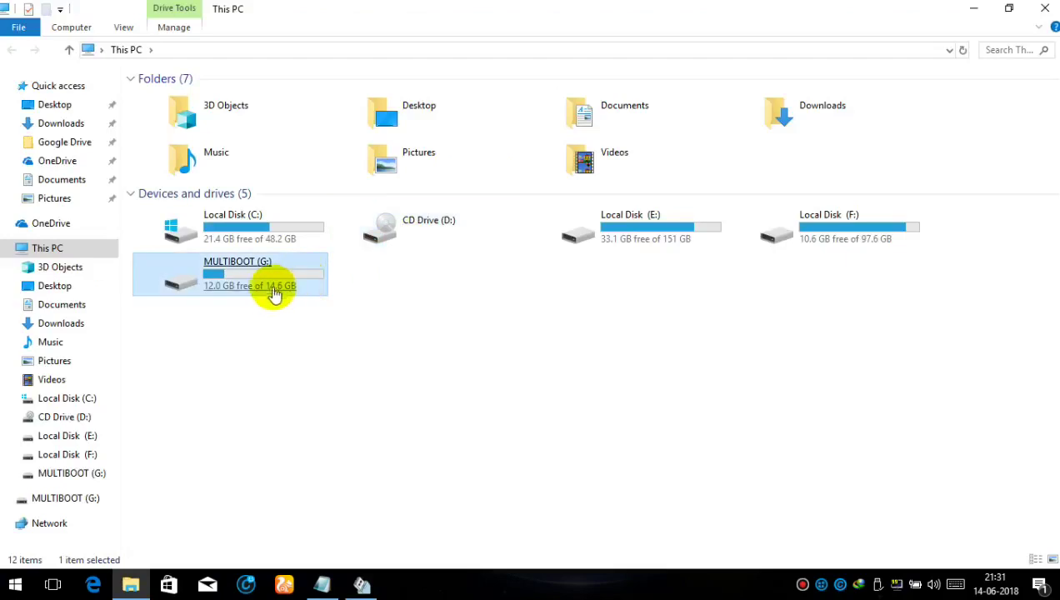
right_click(271, 294)
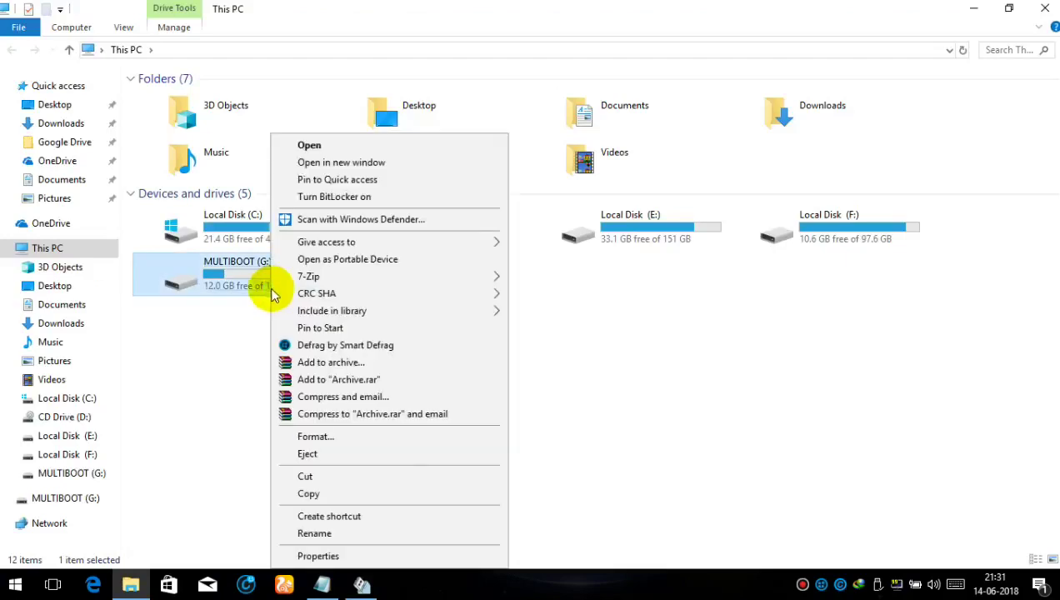
click(371, 442)
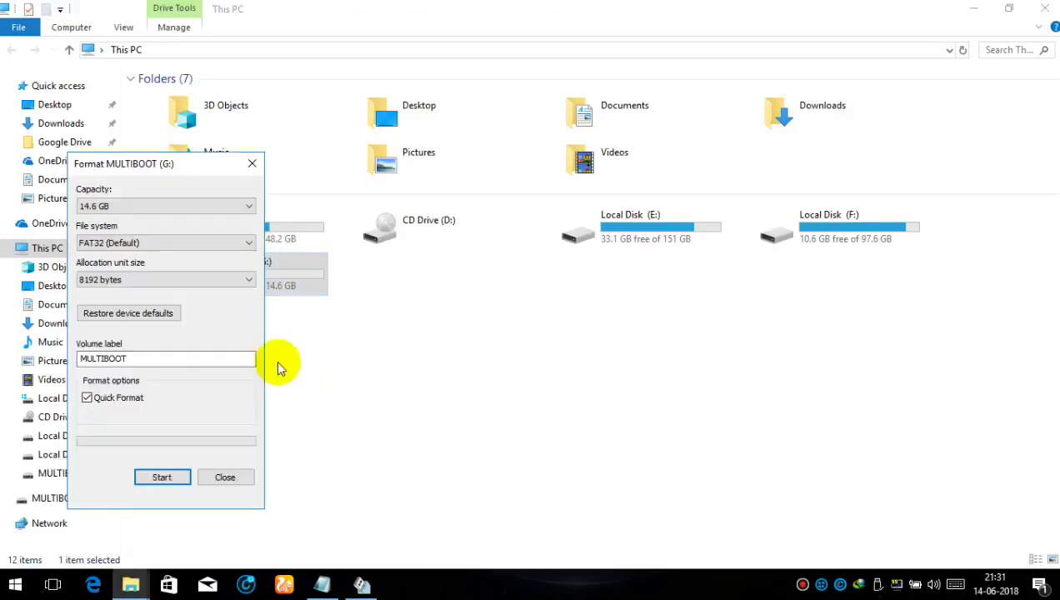
click(169, 480)
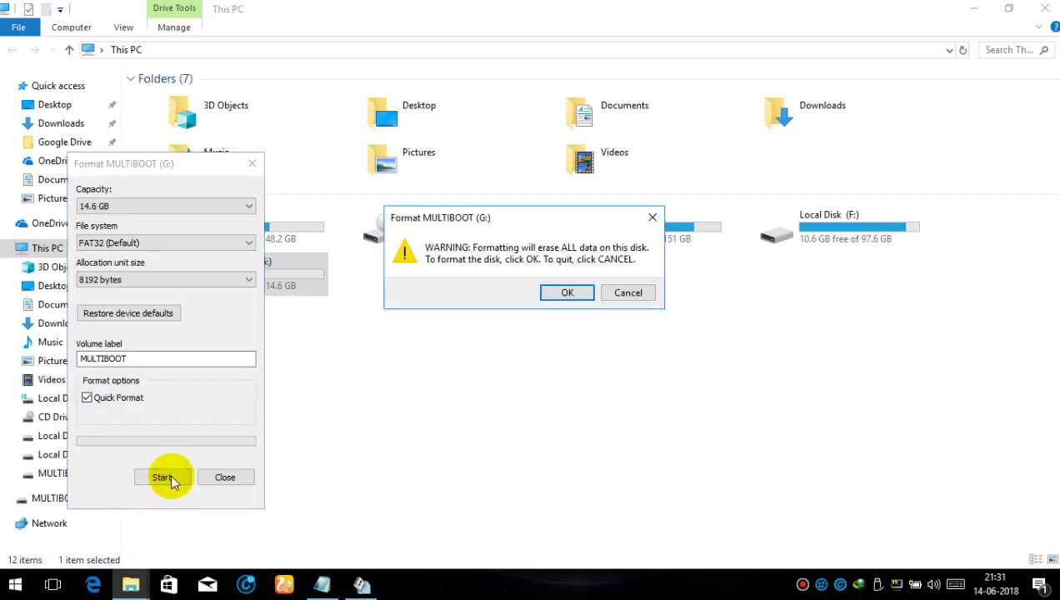
click(562, 295)
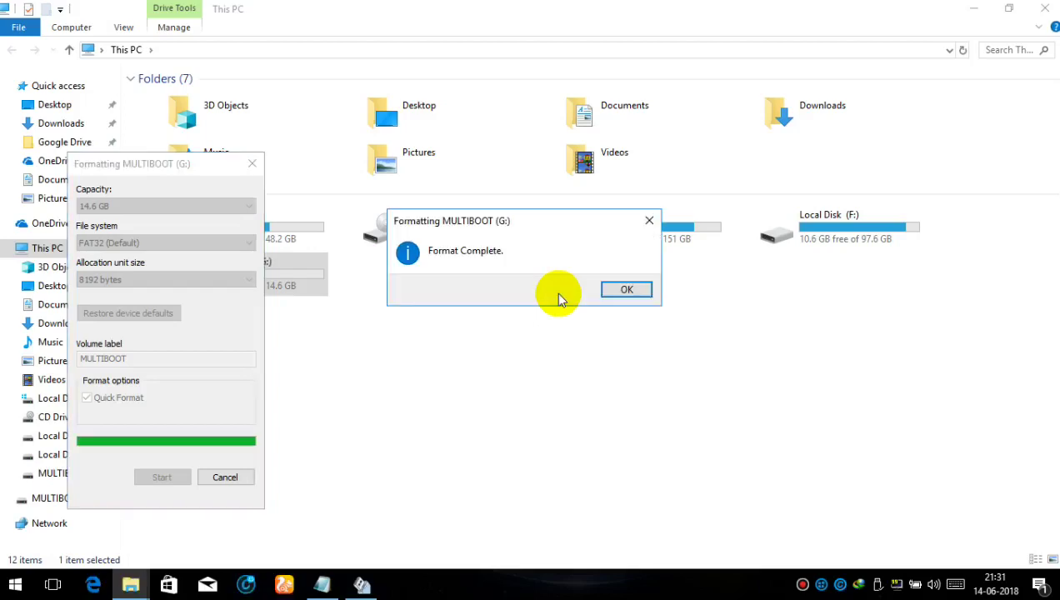
click(638, 290)
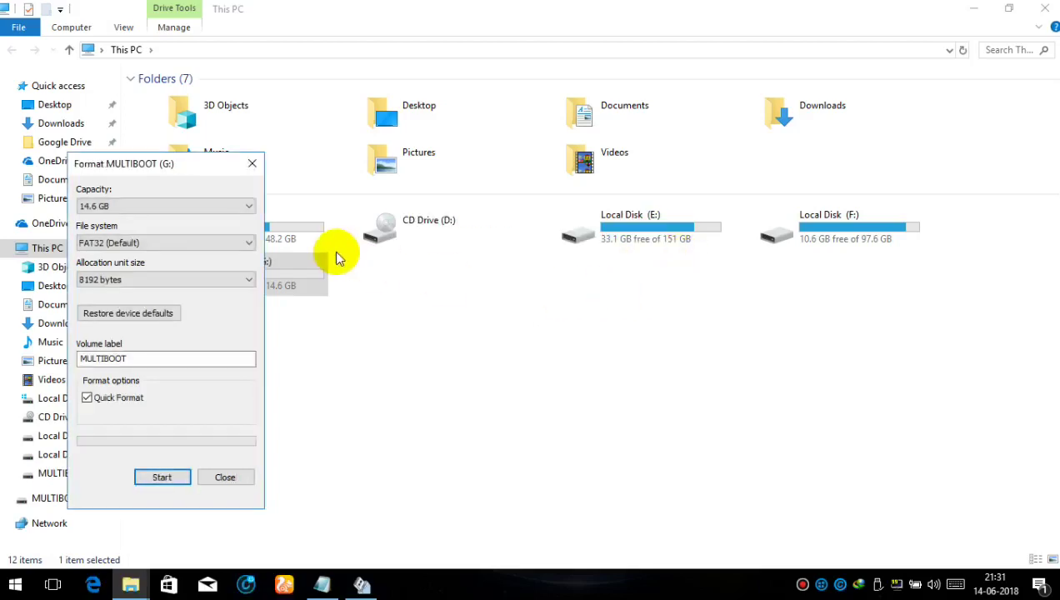
click(225, 477)
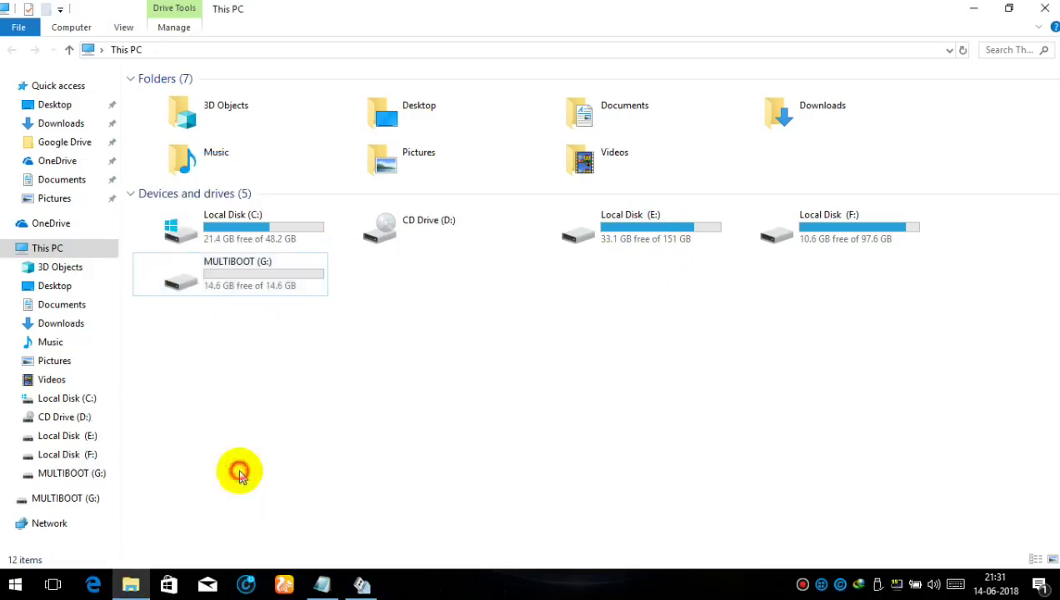
click(896, 78)
click(633, 194)
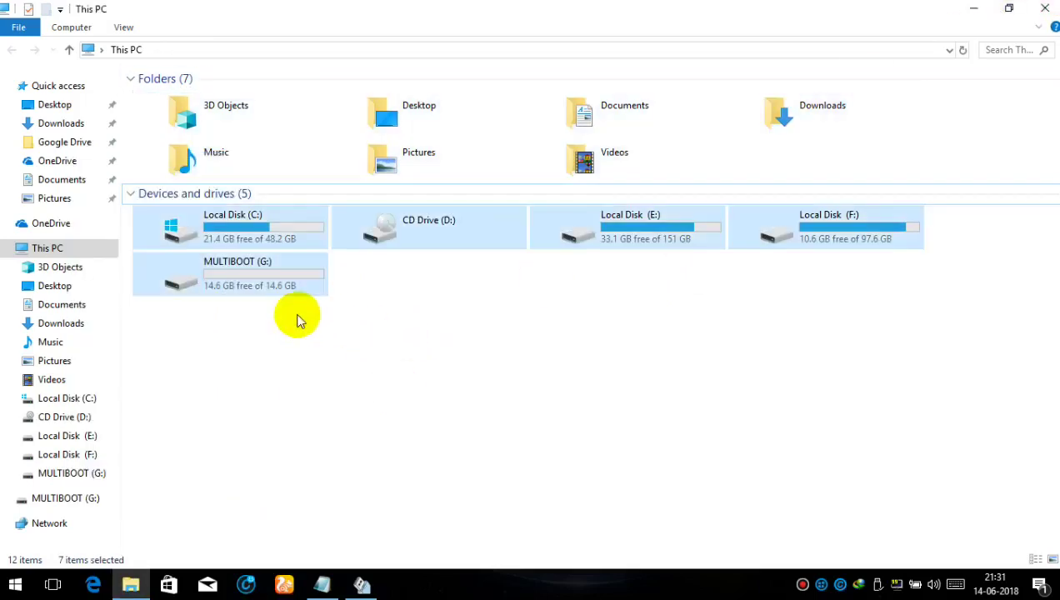
click(1029, 79)
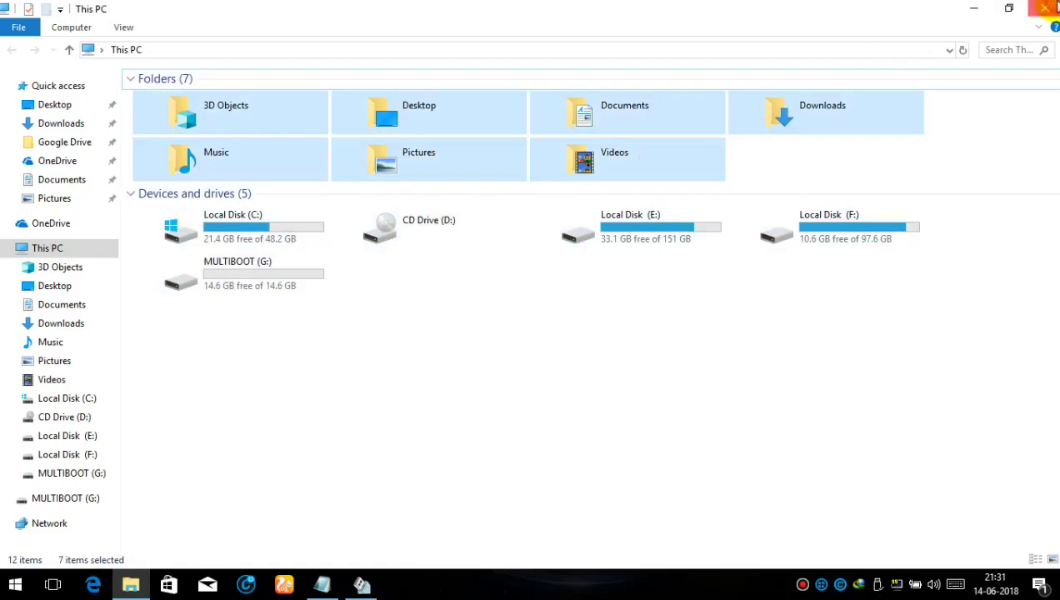
click(1045, 8)
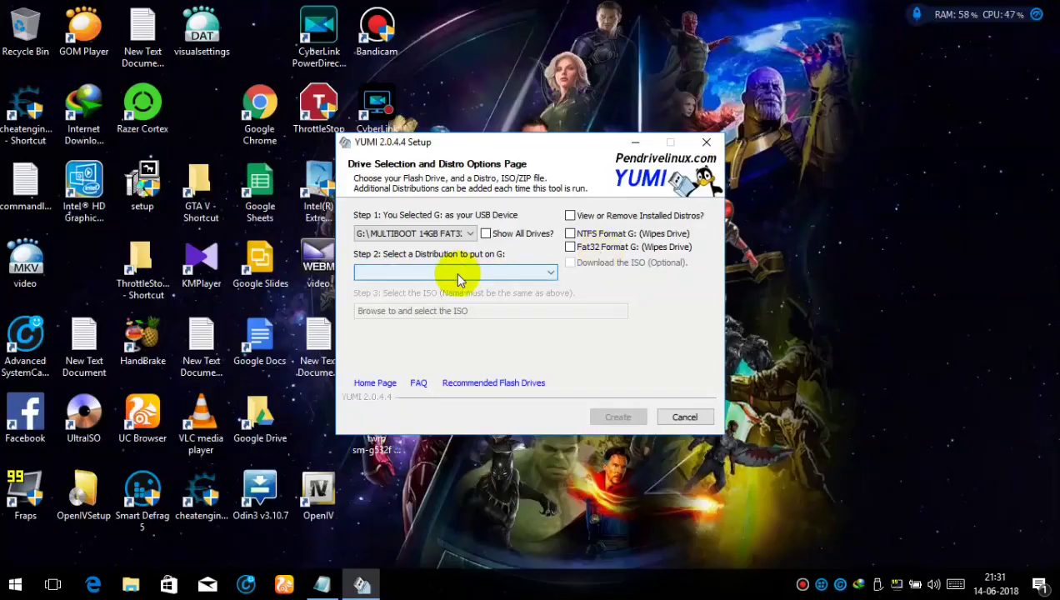
Step: Choose Single Windows Vista/7/8/10 Installer as the distribution to put on drive G:
click(457, 275)
click(457, 275)
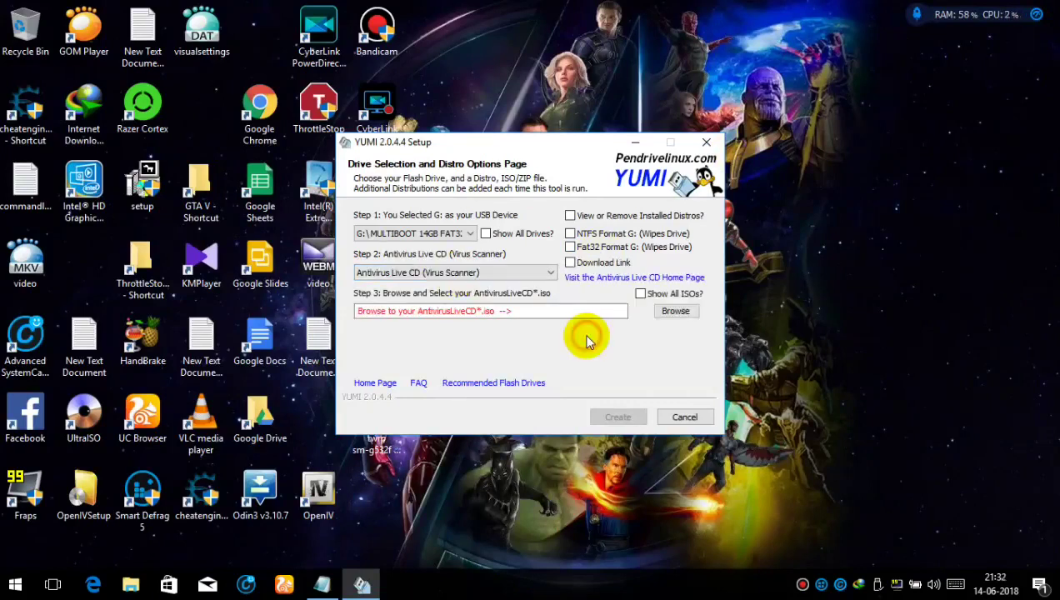
click(546, 278)
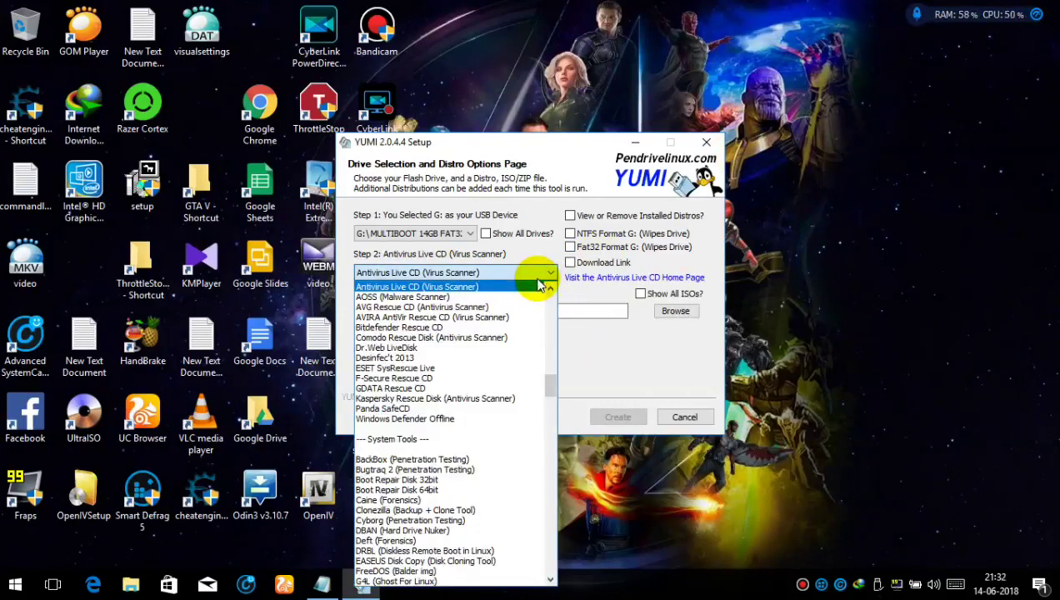
click(549, 289)
click(549, 289)
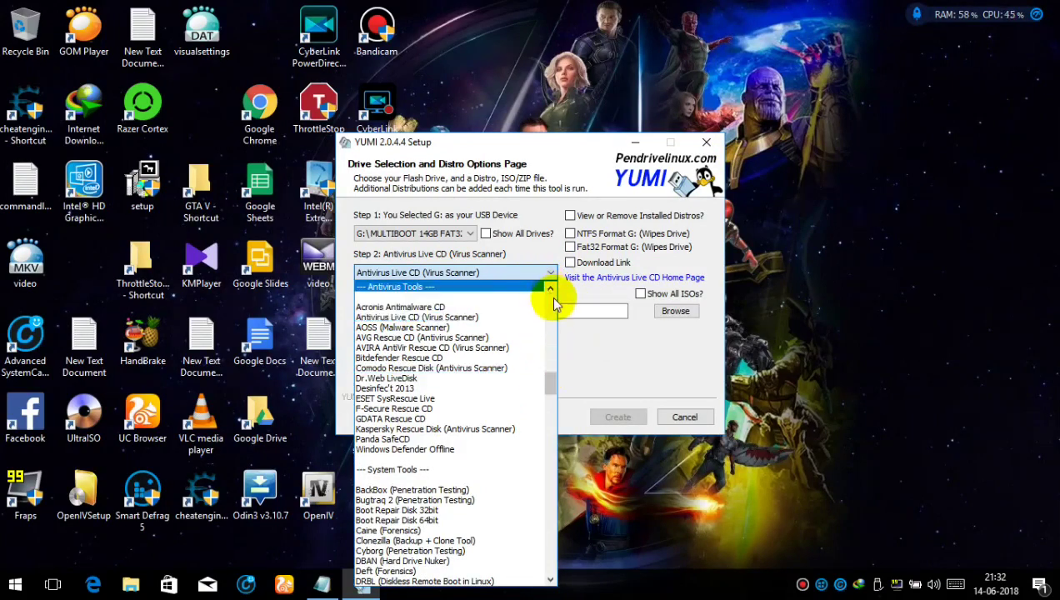
click(549, 290)
click(550, 290)
click(550, 289)
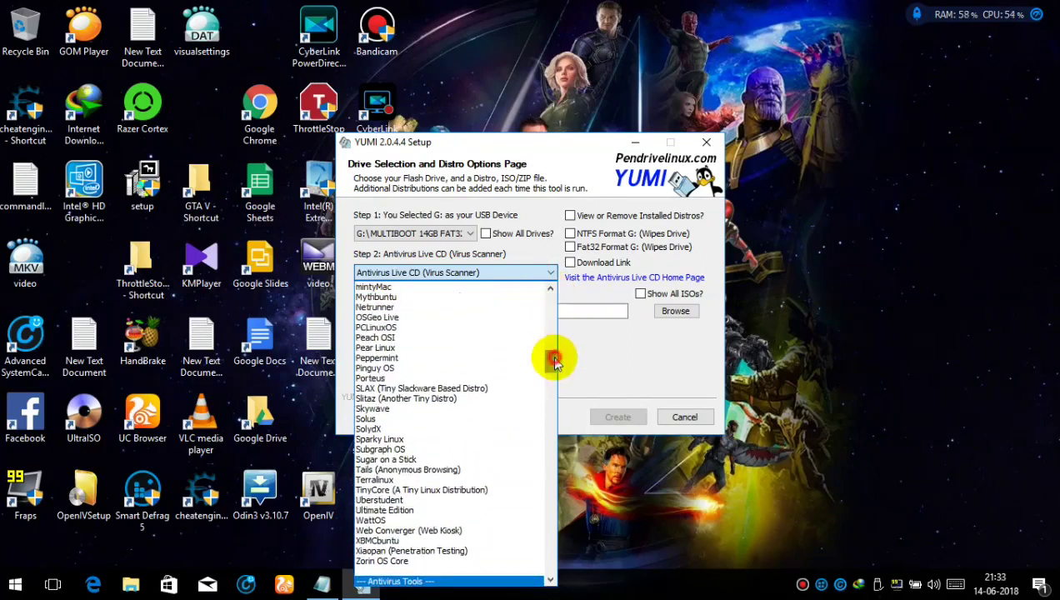
drag(556, 358, 552, 299)
key(Up)
key(Up)
key(Down)
key(Down)
key(Down)
key(Down)
key(Down)
key(Down)
key(Down)
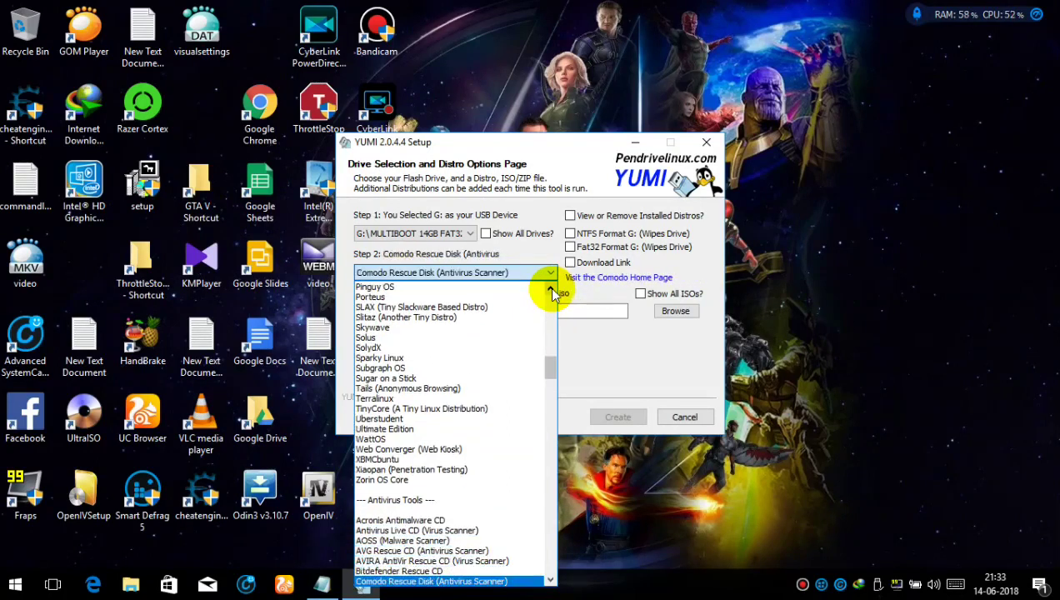
drag(550, 367, 550, 431)
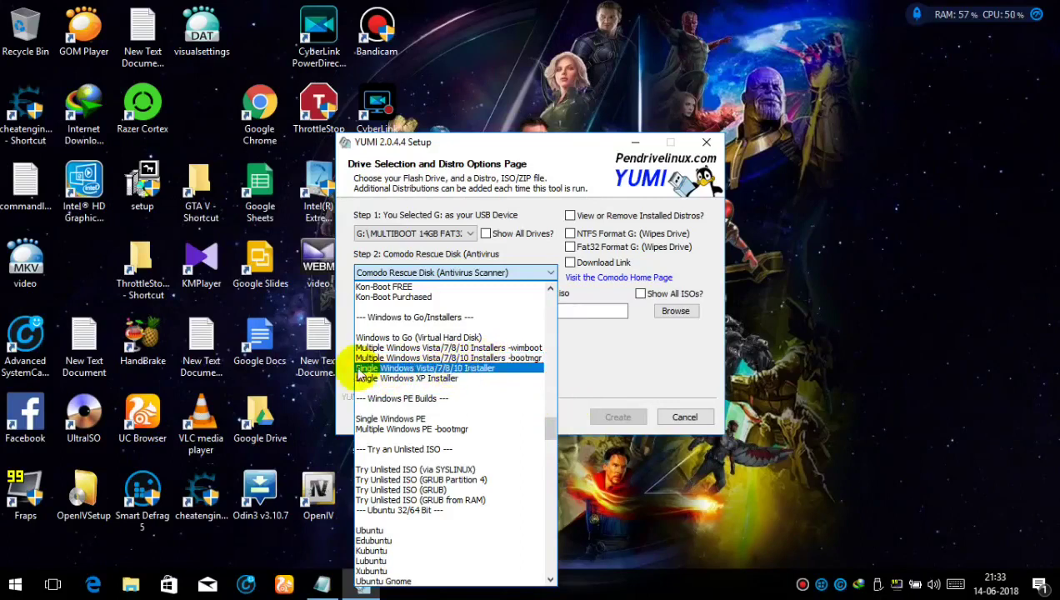
click(454, 366)
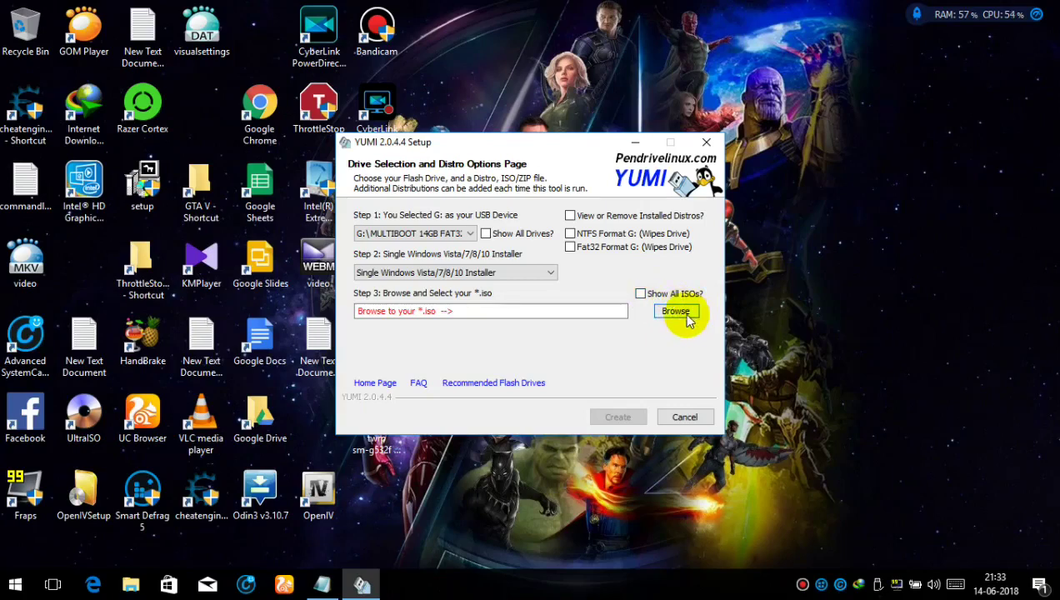
Step: Switch to the Notepad notes, add the line "STEP 4 : SELECT WINDOWDS 10.ISO" below step 3, and minimize the notes
click(323, 585)
key(BackSpace)
key(BackSpace)
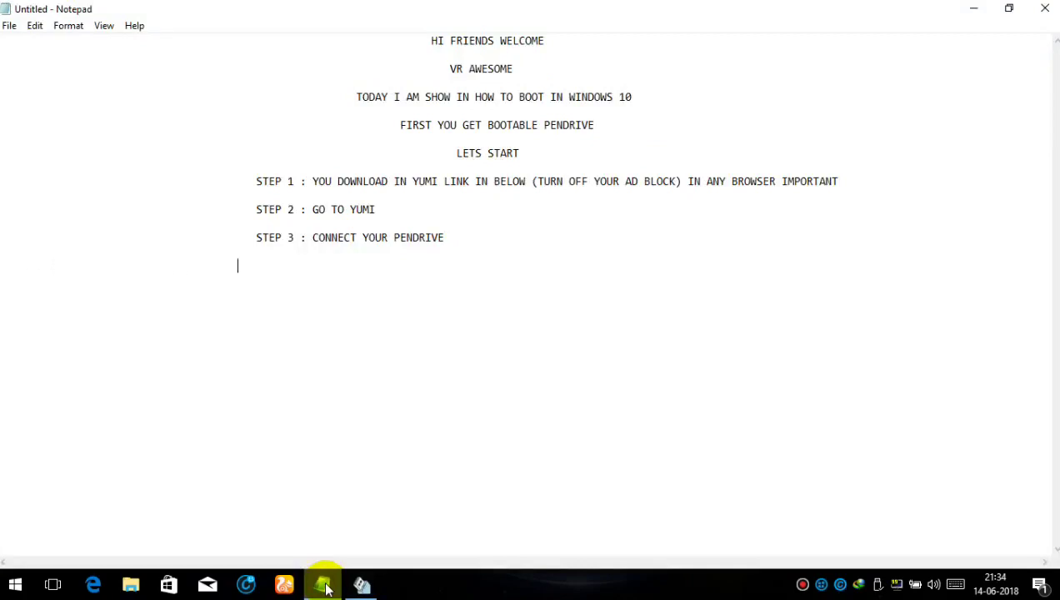
text(STEP 4 :)
text(SELECT WINDOWDS 10.ISO)
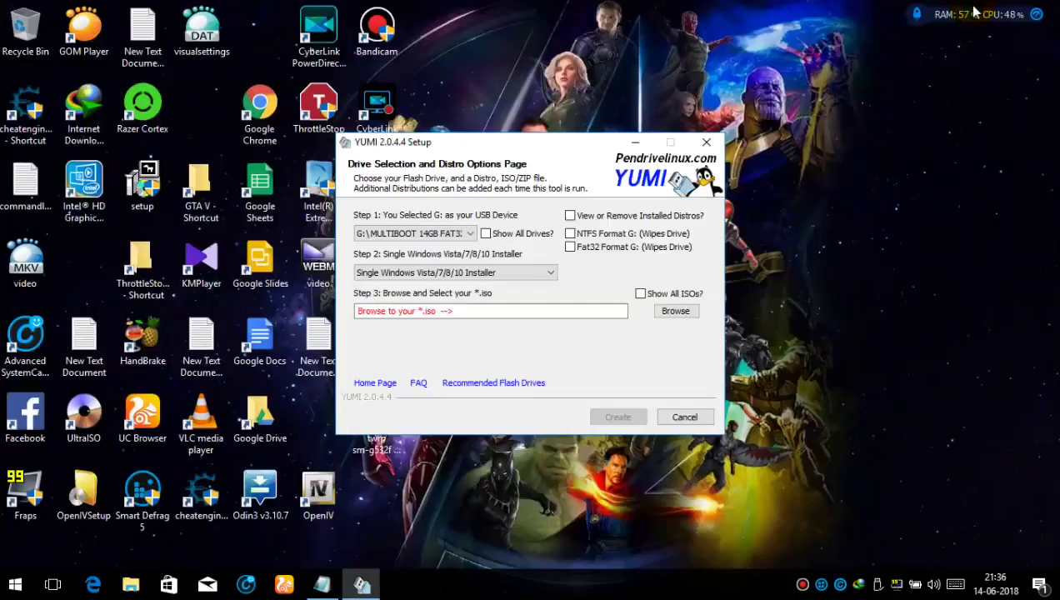
click(974, 8)
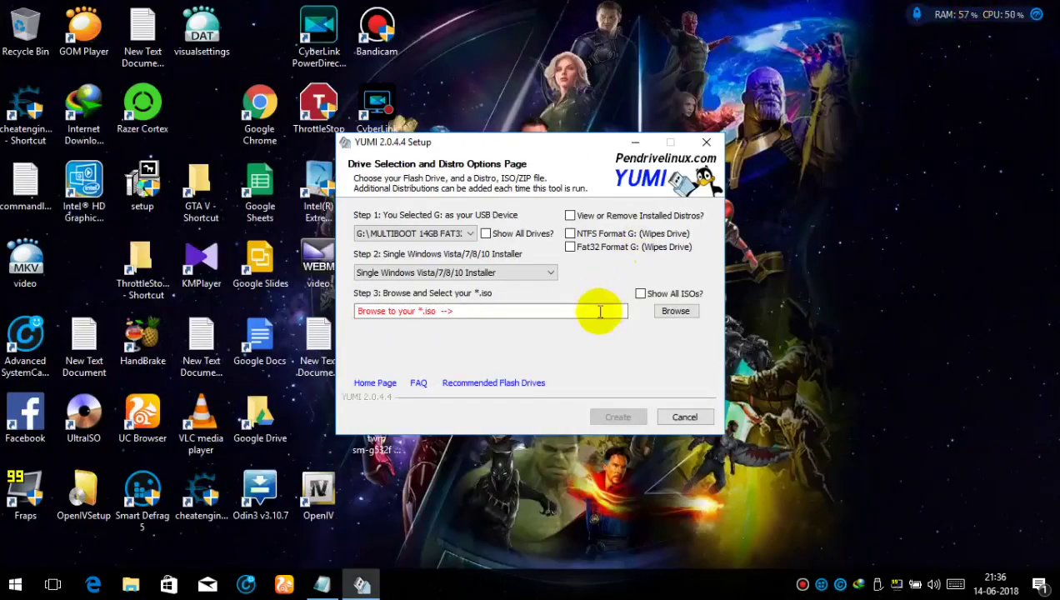
Step: Select the Win10_1709_EnglishInternational_x64_2 ISO from C:\WINDOWS 10 ISO\WINDOWS ISO as the installer source
click(678, 316)
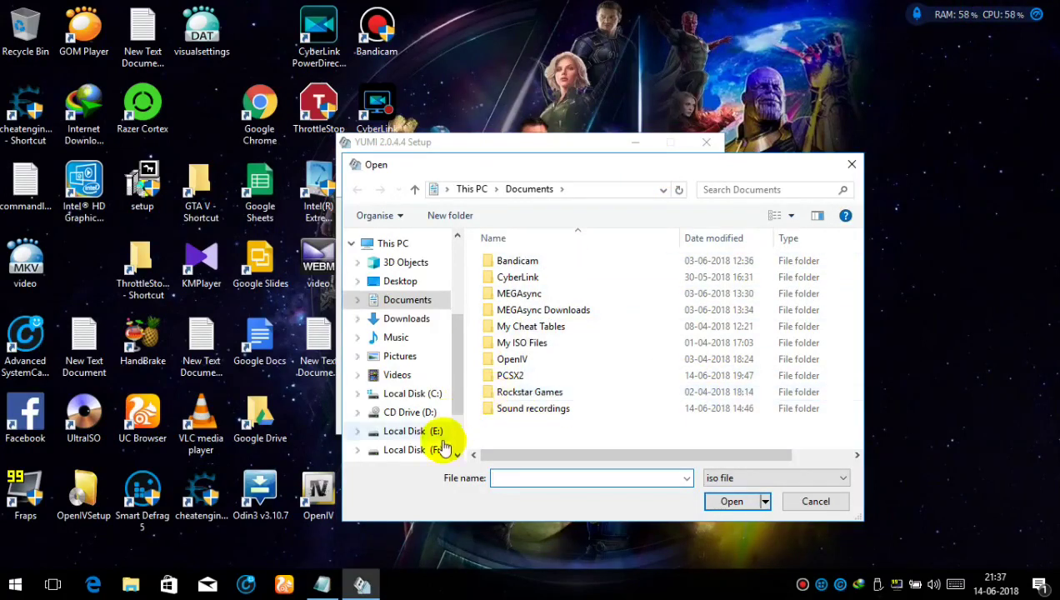
click(435, 397)
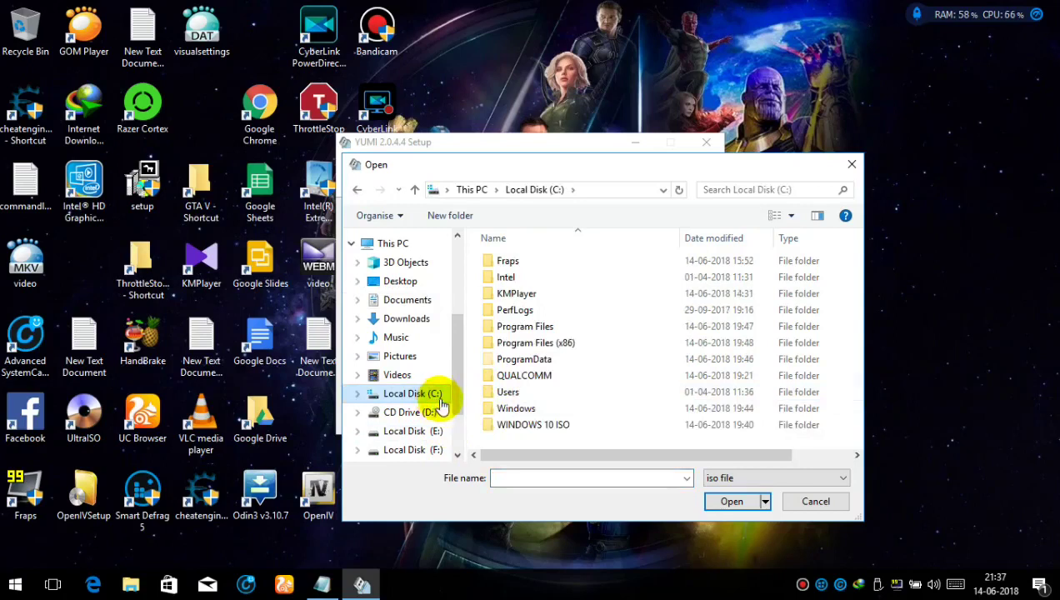
double_click(582, 426)
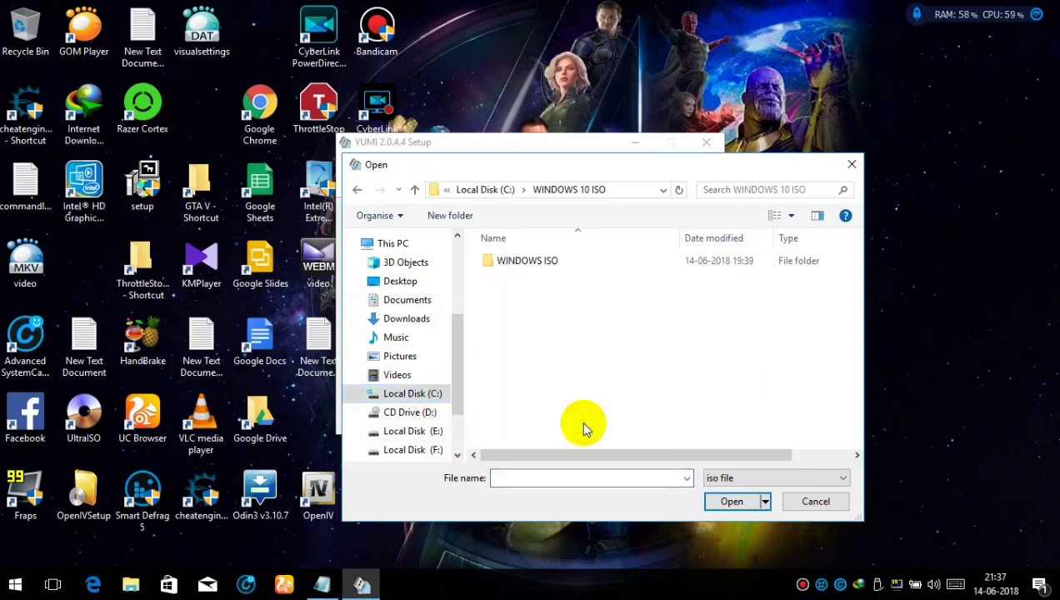
click(537, 268)
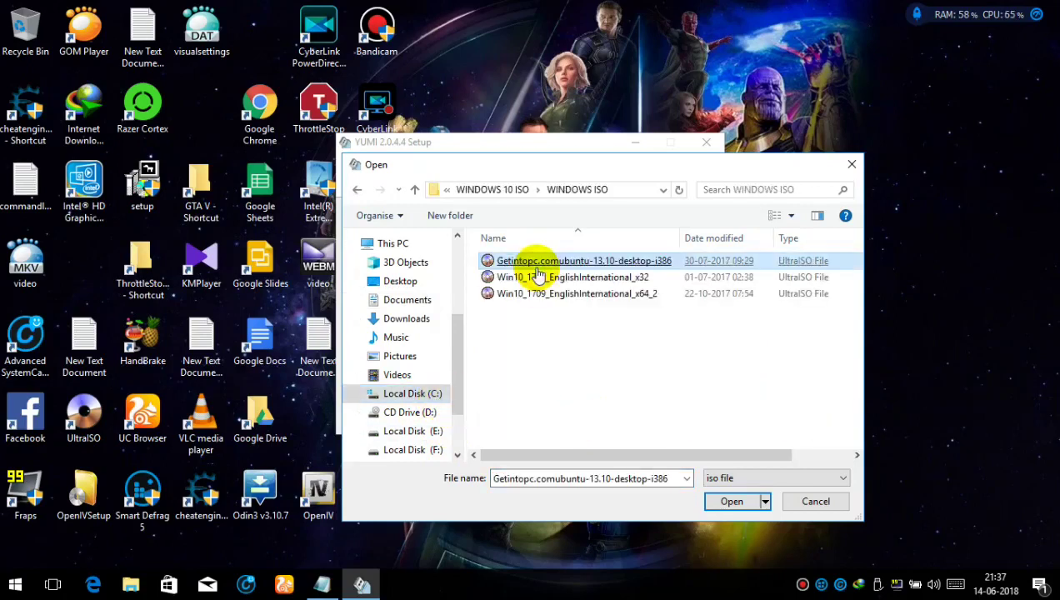
click(534, 277)
click(571, 294)
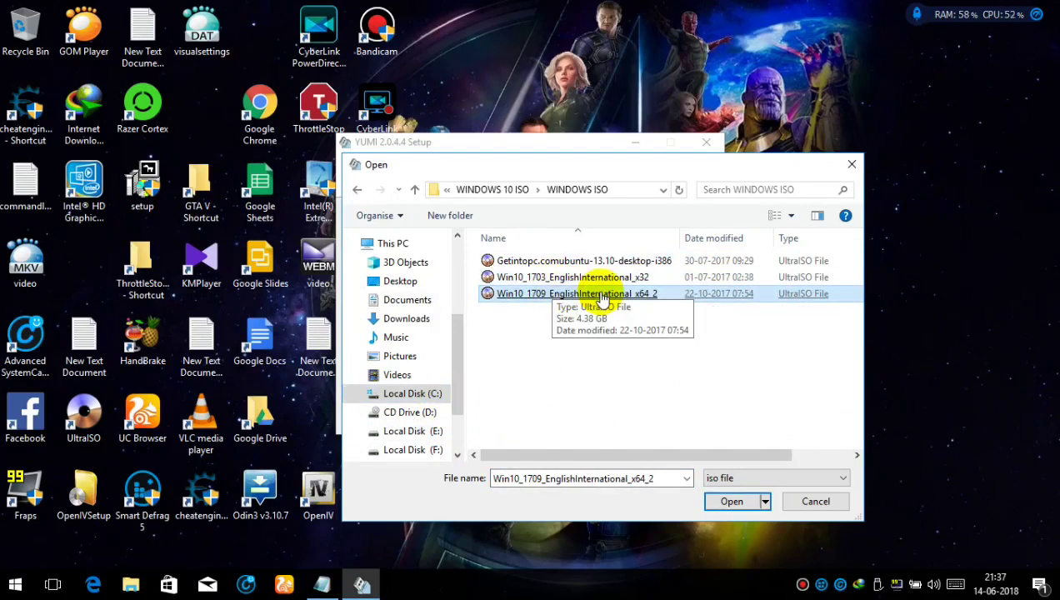
double_click(602, 295)
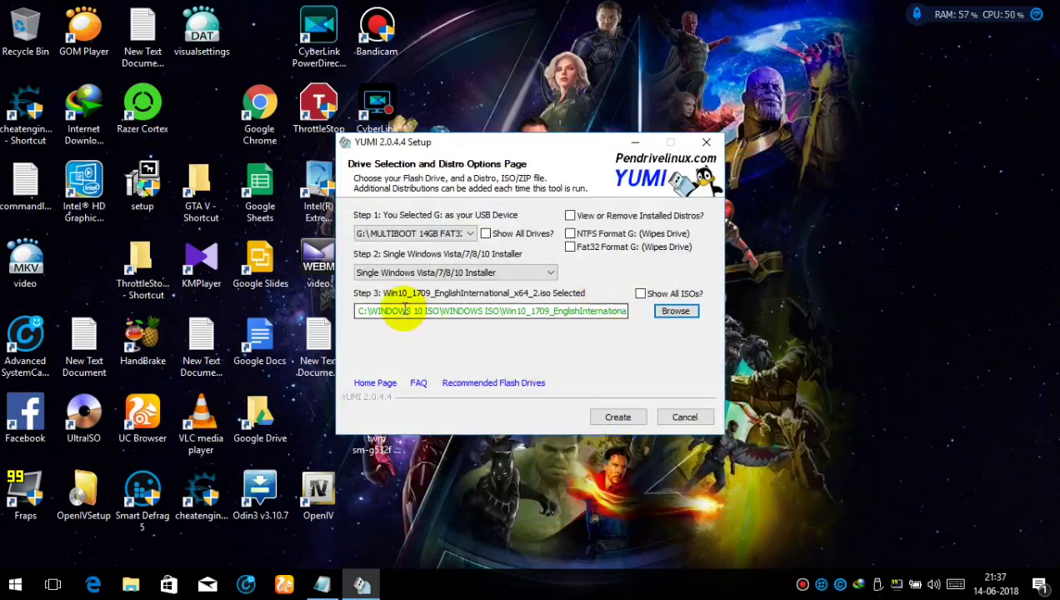
Step: Create the bootable Windows drive on G:, decline adding more ISOs, and finish the YUMI setup
click(609, 415)
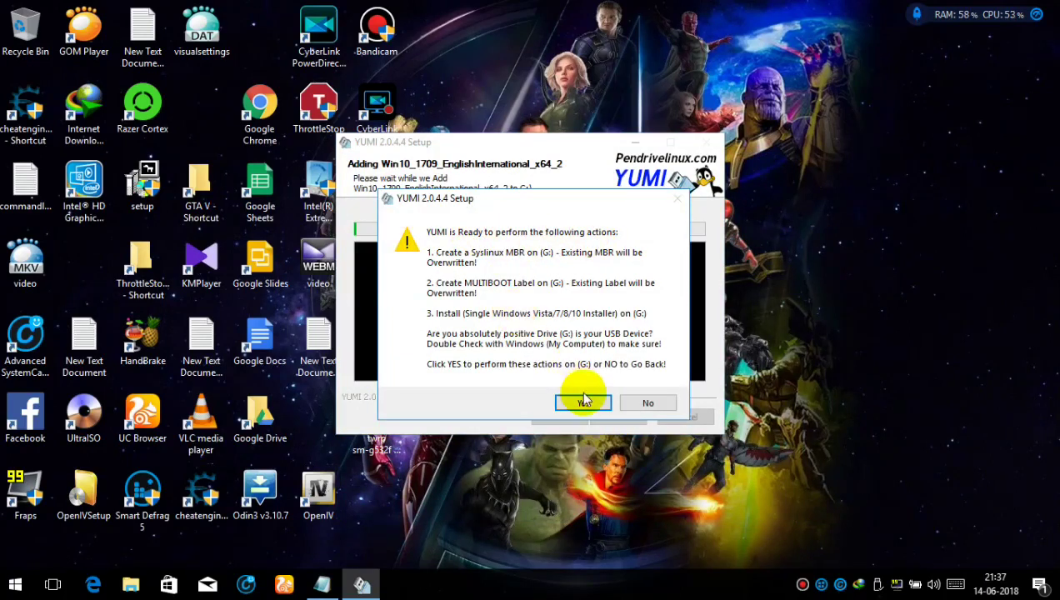
click(582, 402)
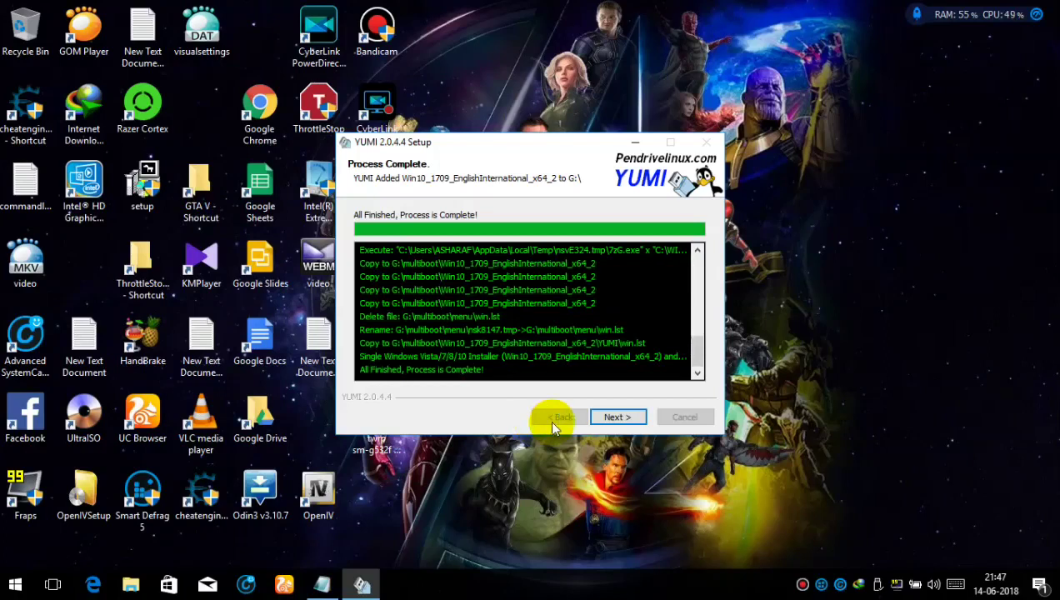
click(615, 416)
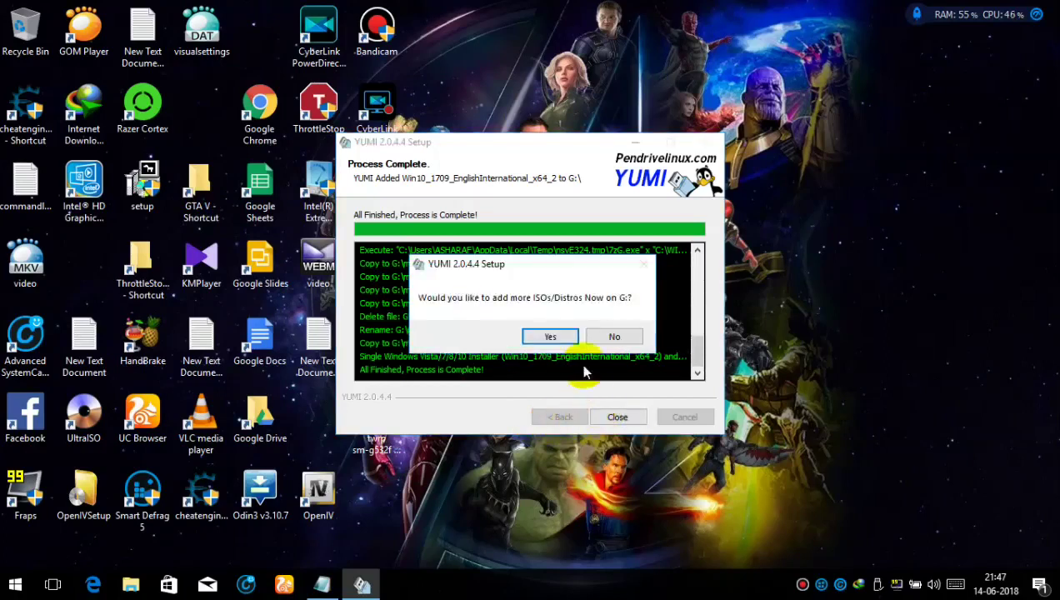
click(606, 336)
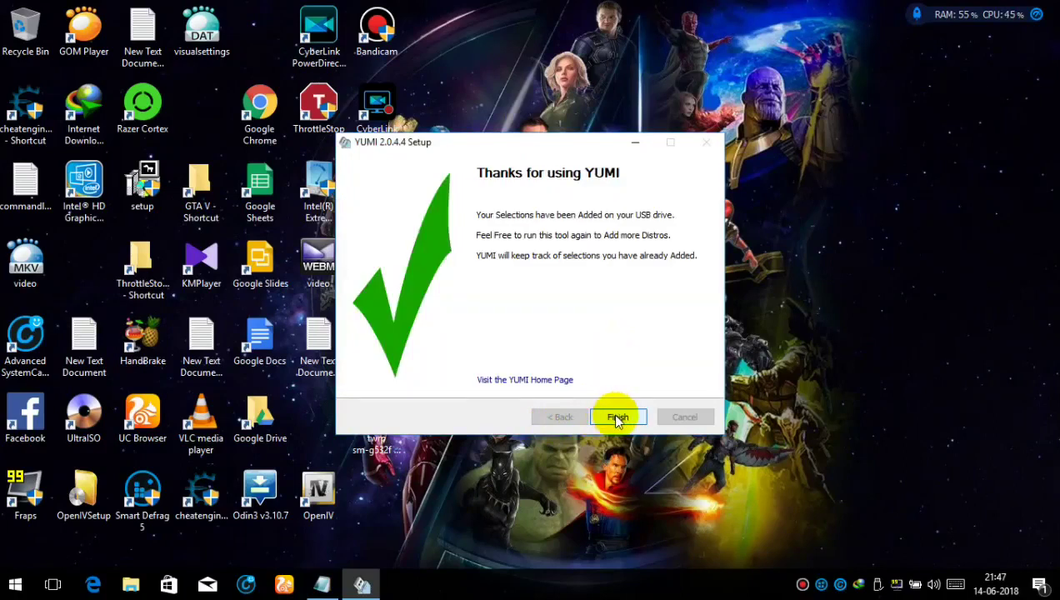
click(617, 419)
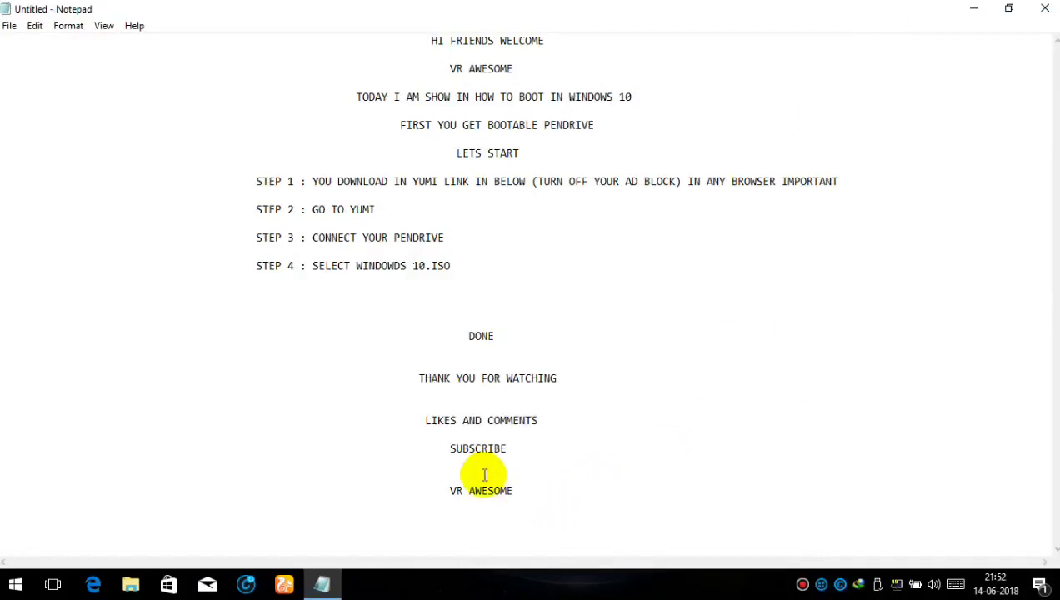
Step: Highlight the closing lines from "THANK YOU FOR WATCHING" to "VR AWESOME" in the Notepad notes, and clear the selection
click(411, 377)
drag(411, 376, 543, 491)
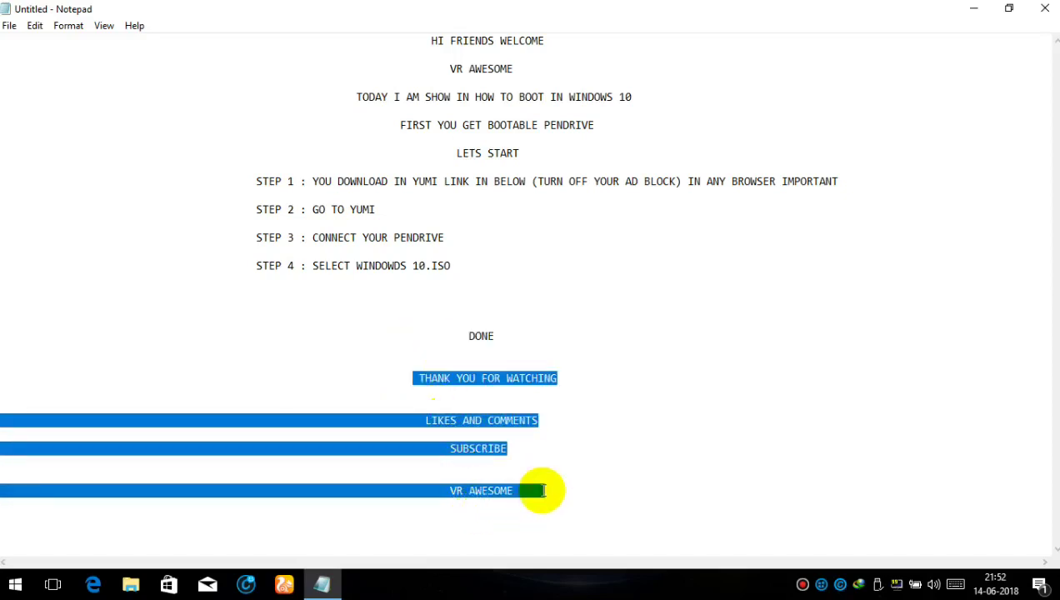
click(577, 481)
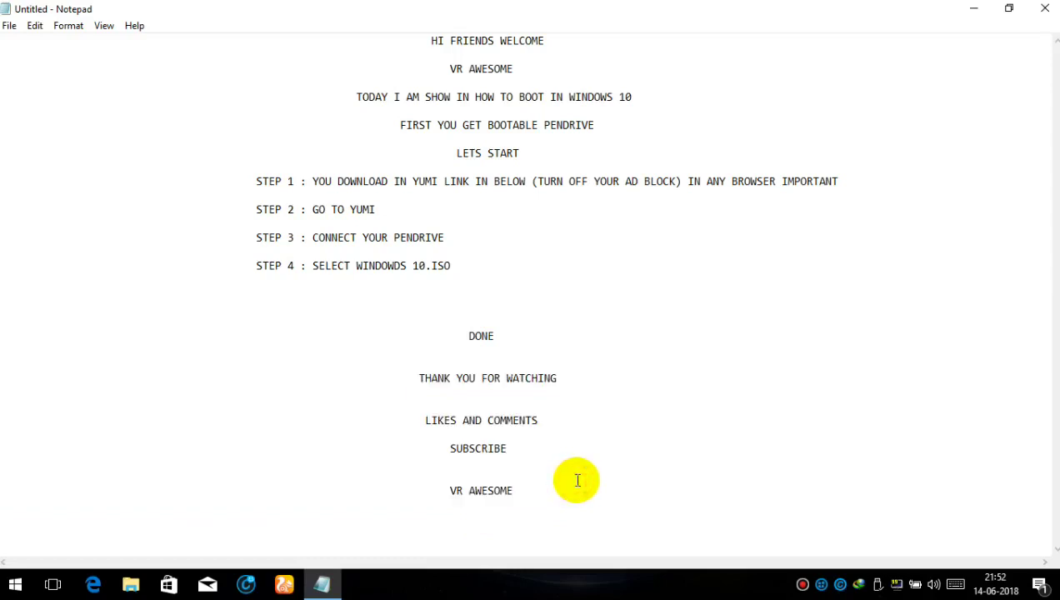